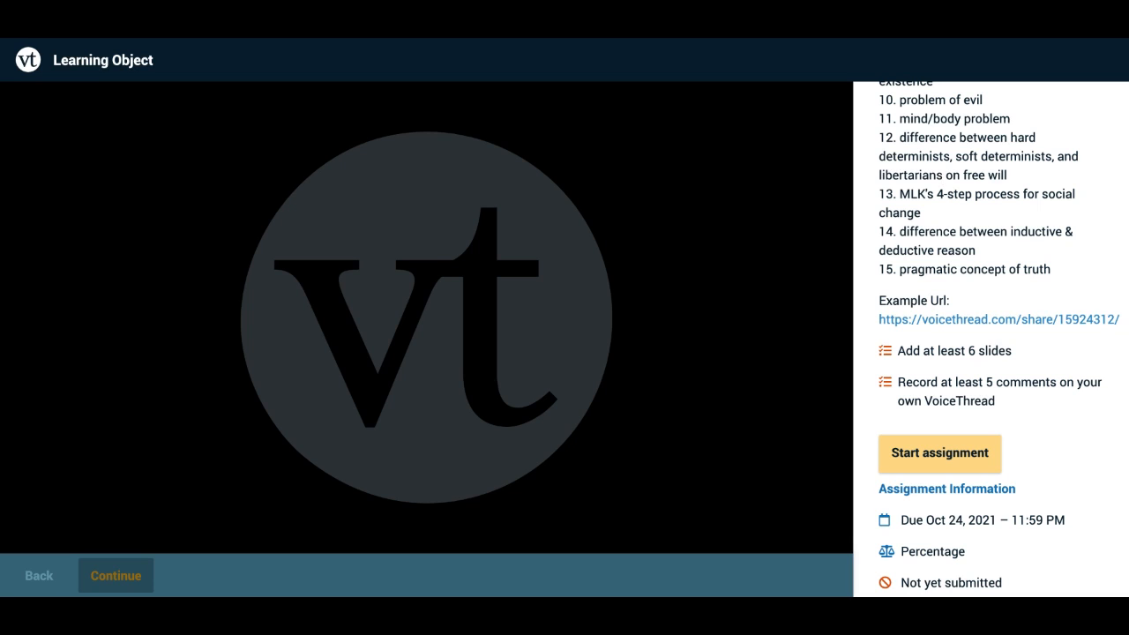
- Examine the Learning Object assignment's information, including its instructions, slide requirements, possible topics and submission details
scroll(990, 339, up, 1)
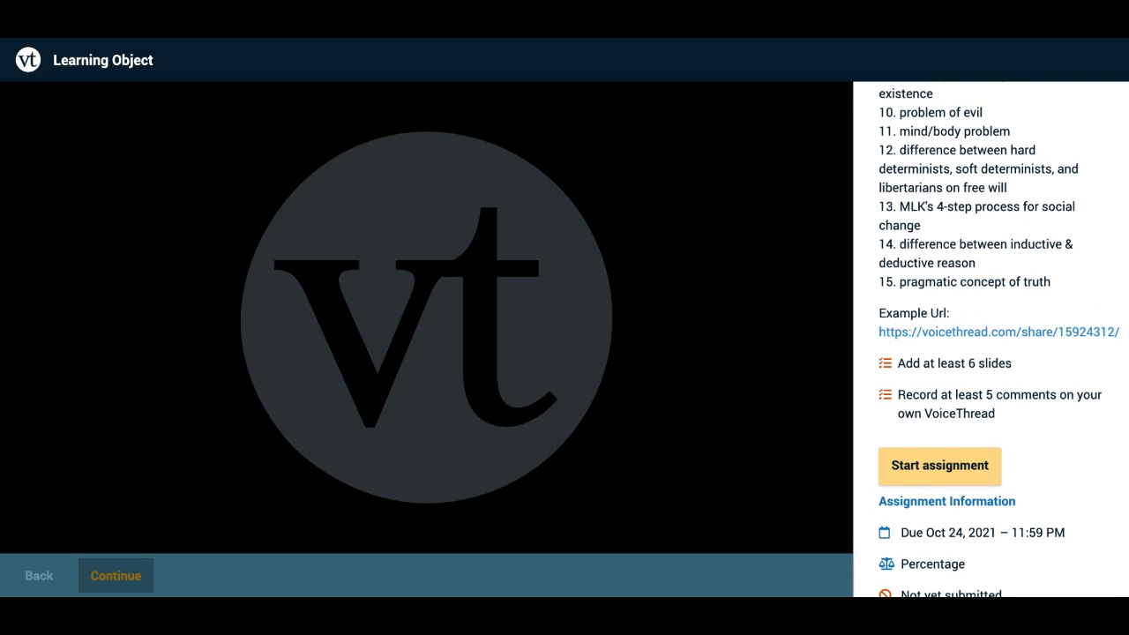
scroll(990, 340, up, 3)
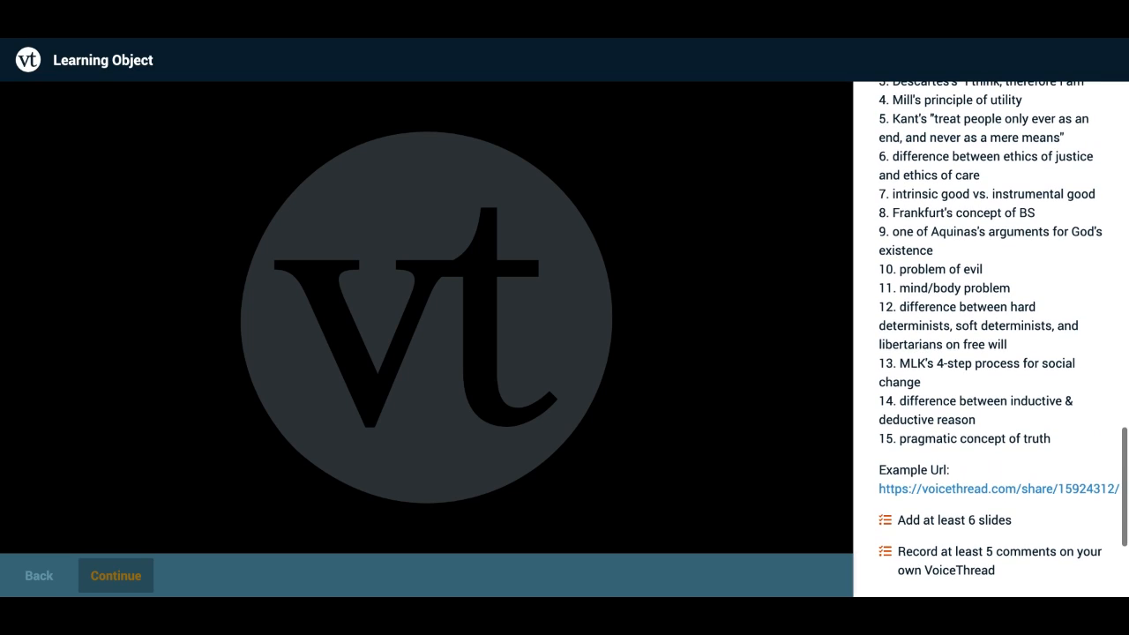
scroll(990, 339, up, 2)
scroll(990, 339, up, 15)
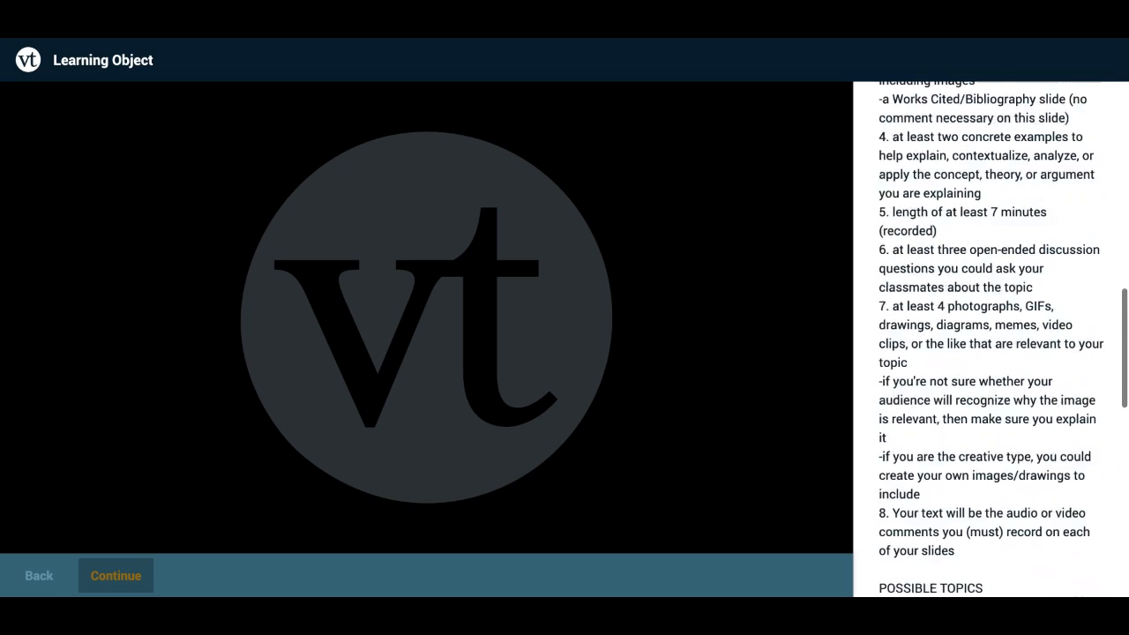
scroll(990, 339, up, 4)
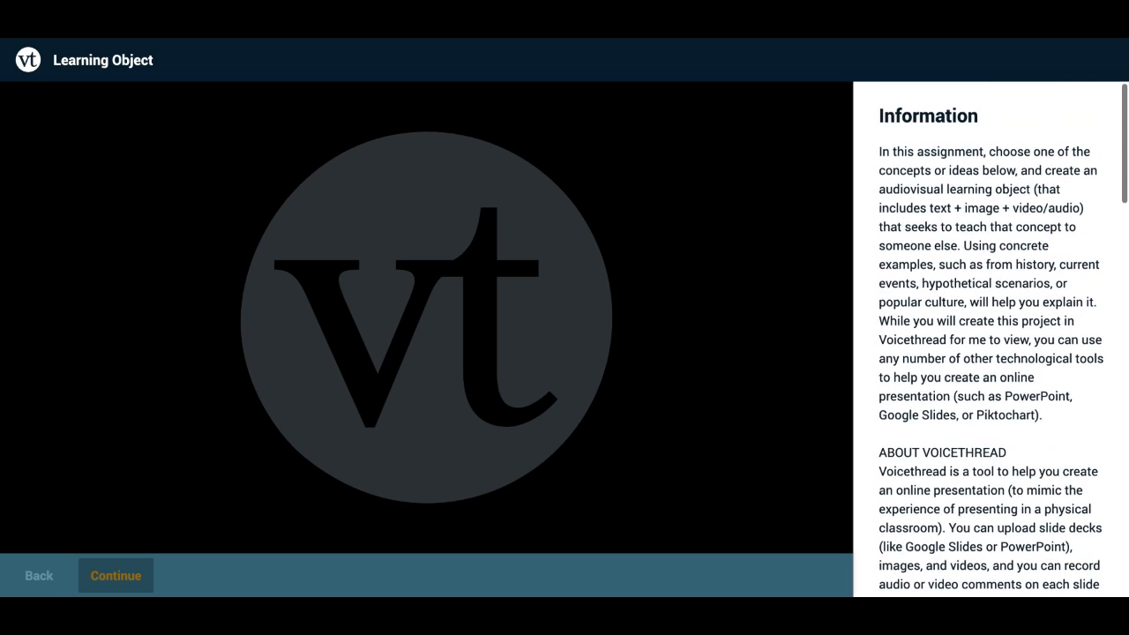
scroll(990, 339, down, 5)
scroll(990, 339, down, 10)
scroll(991, 339, up, 5)
scroll(990, 339, down, 5)
scroll(990, 340, down, 8)
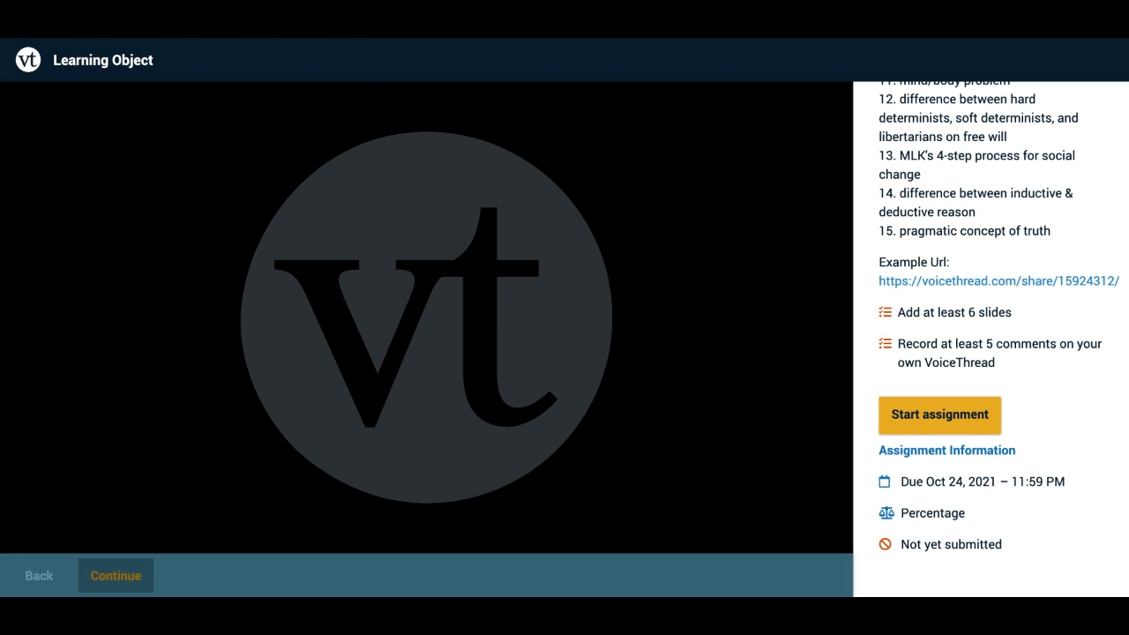
- Start the assignment and upload the Nye Religion The Basics presentation from the computer
click(923, 413)
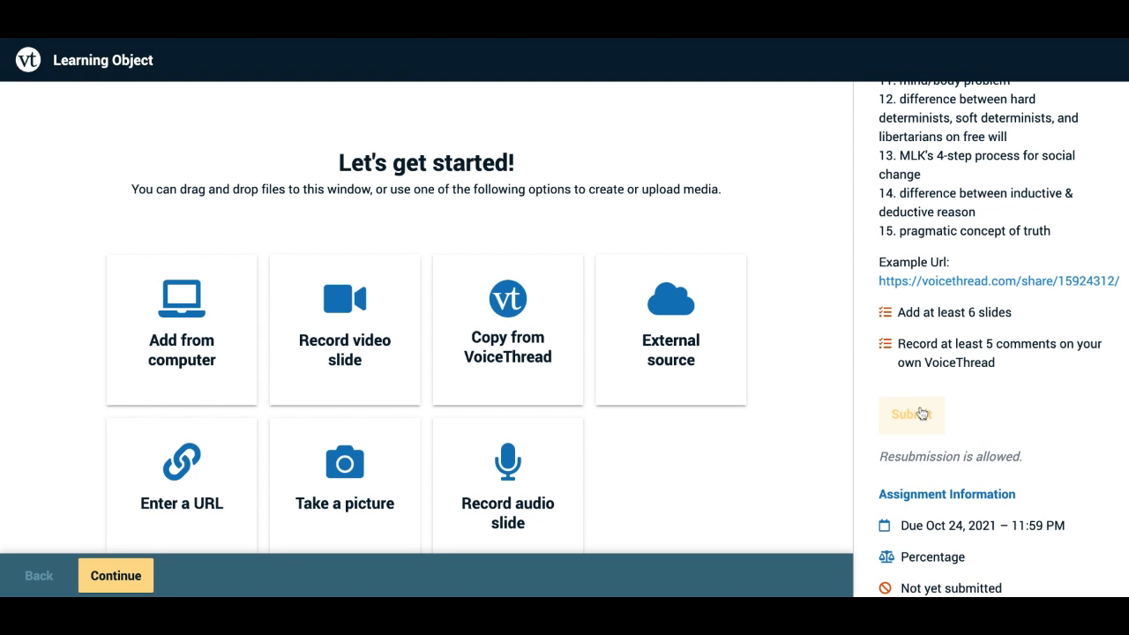
scroll(774, 476, down, 1)
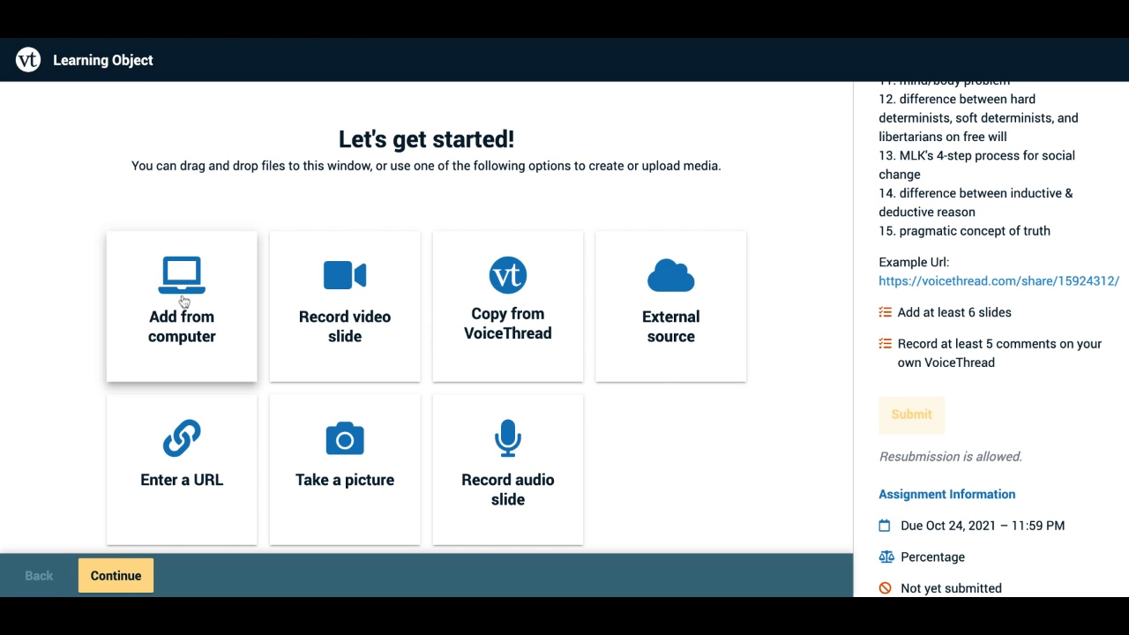
click(183, 301)
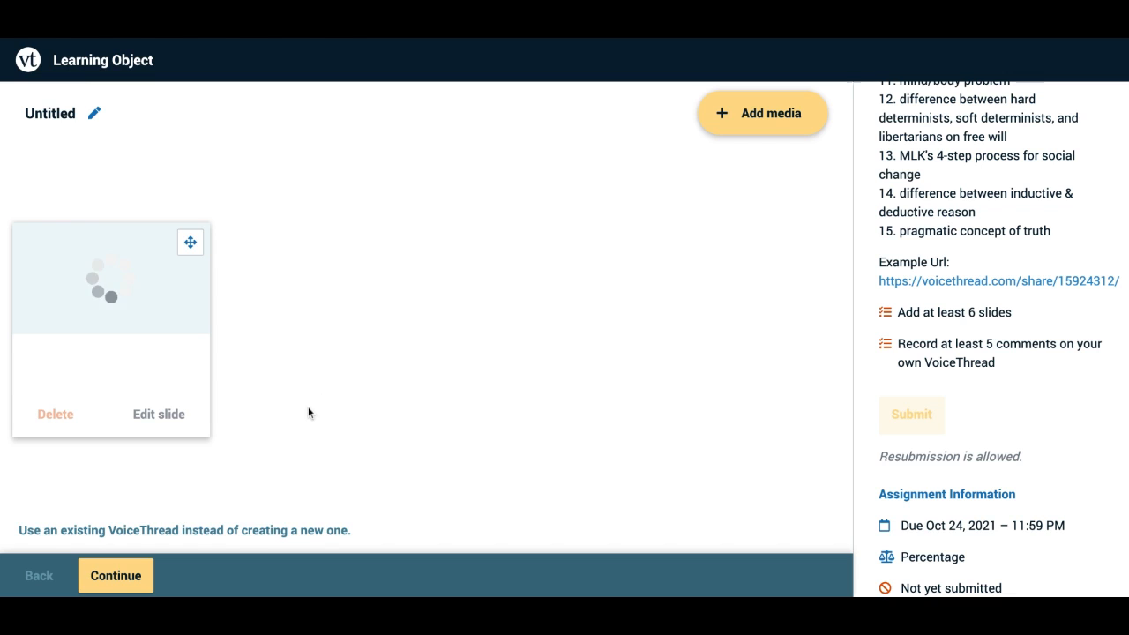
- Check the uploaded presentation in the commenting page's slide overview and return to the media page
click(114, 576)
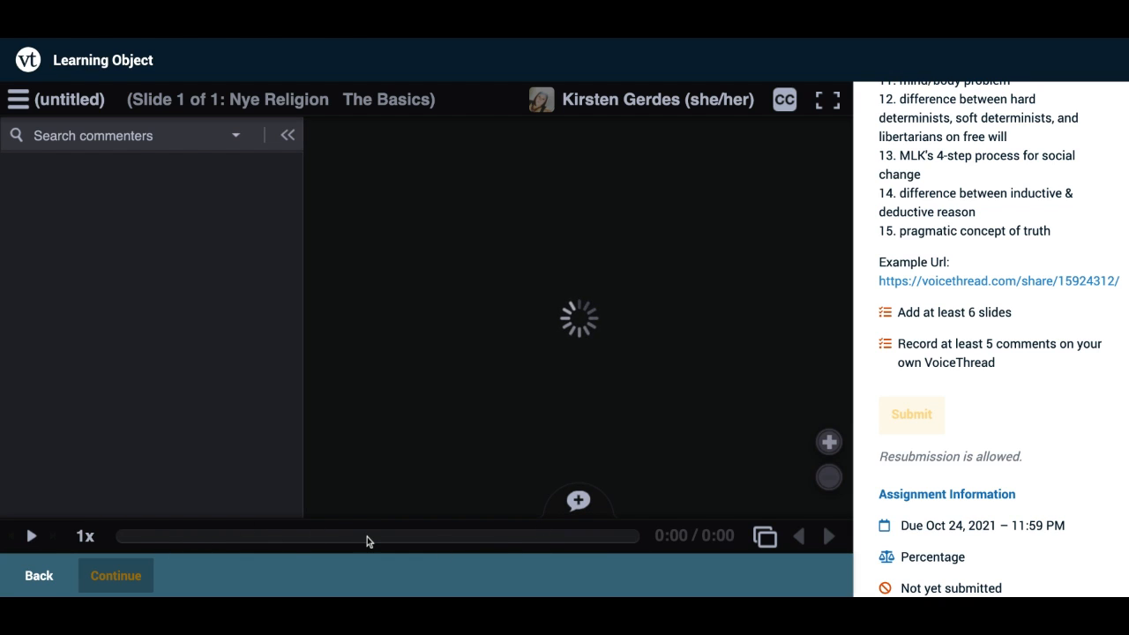
click(765, 537)
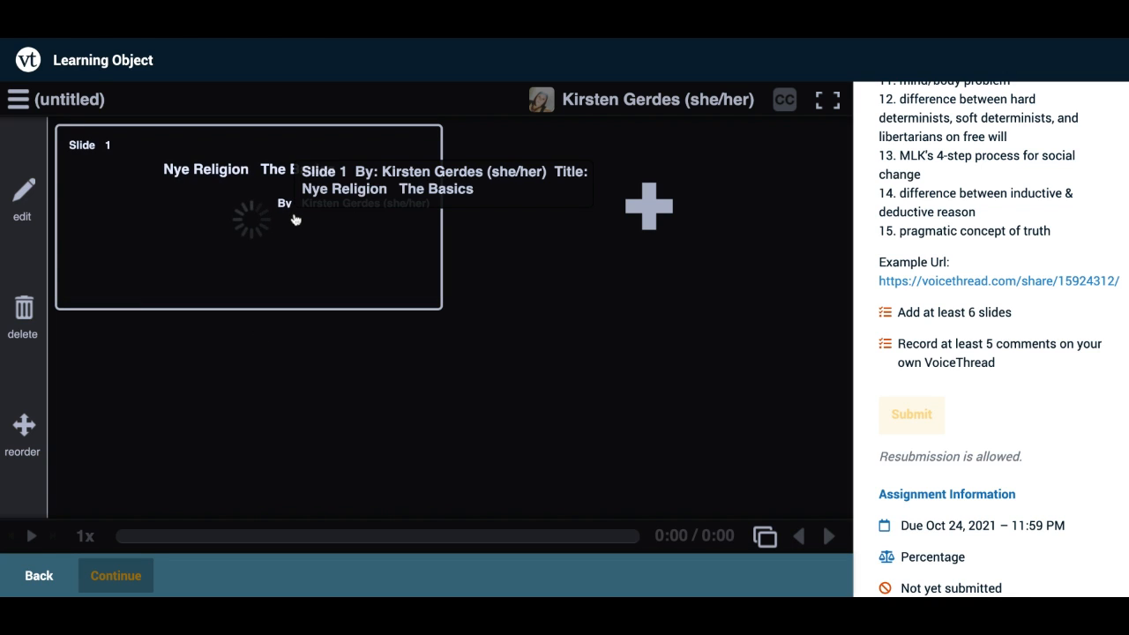
click(38, 576)
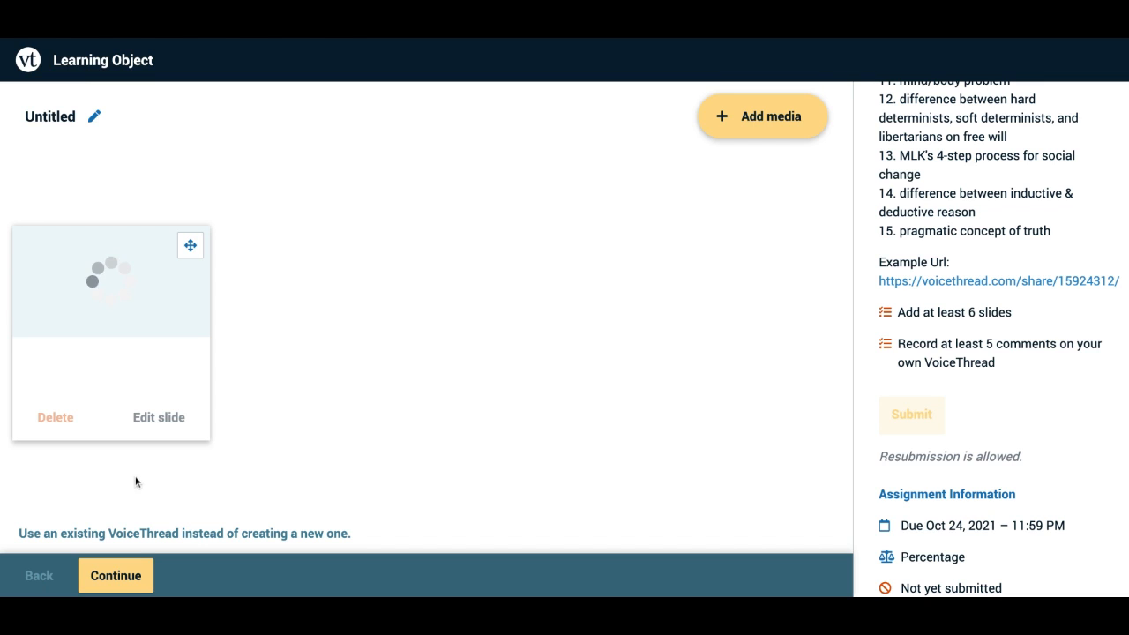
- Use the existing Untitled VoiceThread dated Oct 26, 2021 for the assignment instead of creating a new one
click(106, 537)
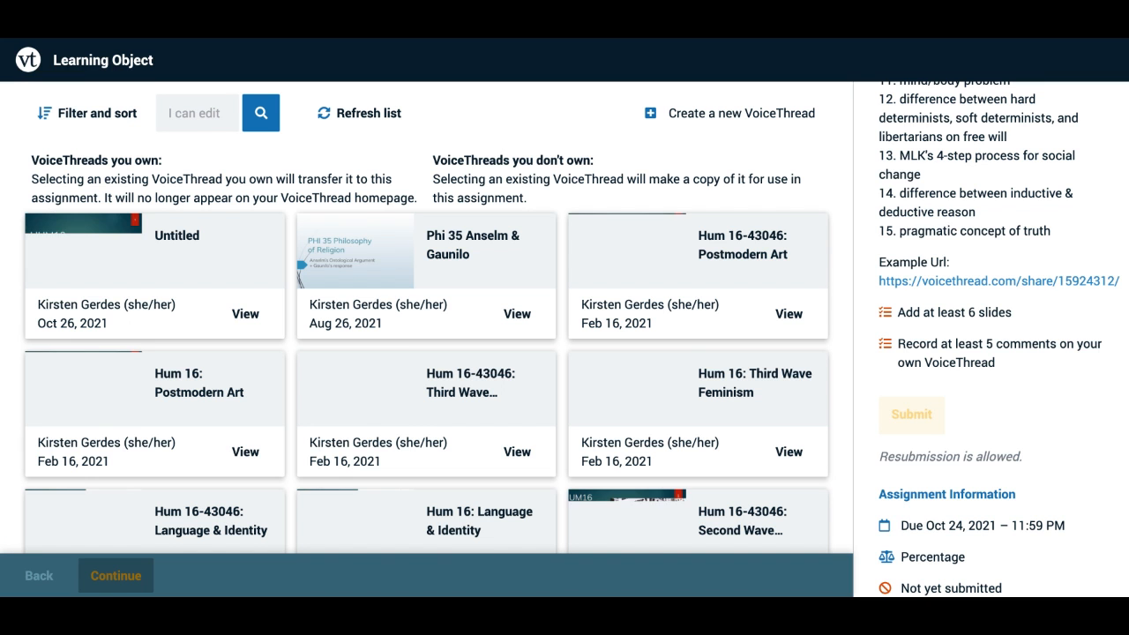
click(102, 270)
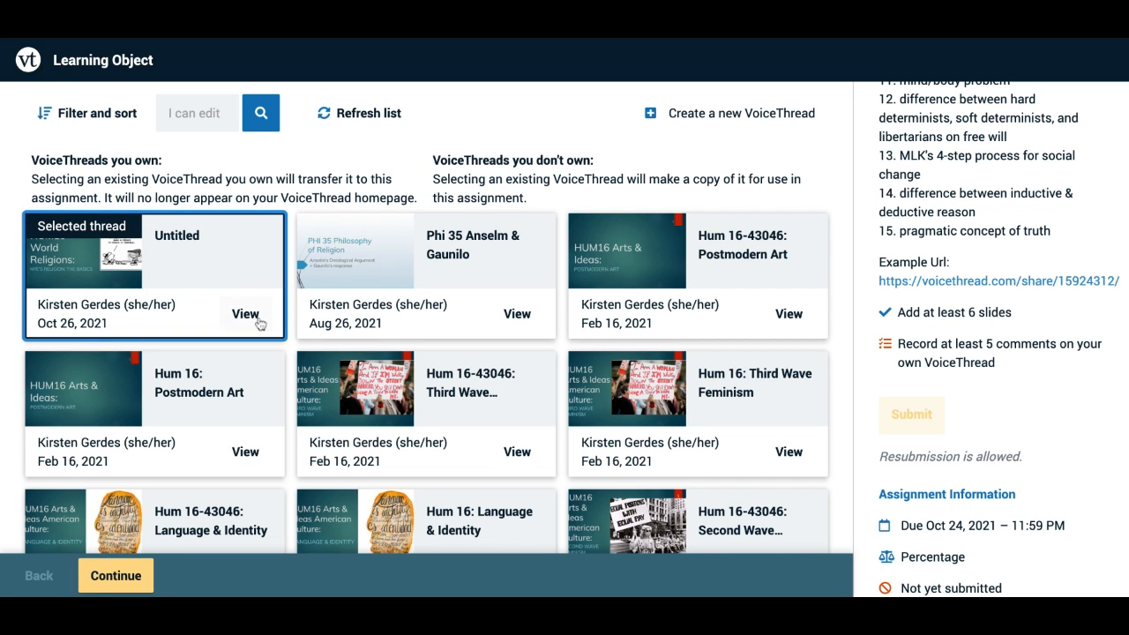
click(124, 583)
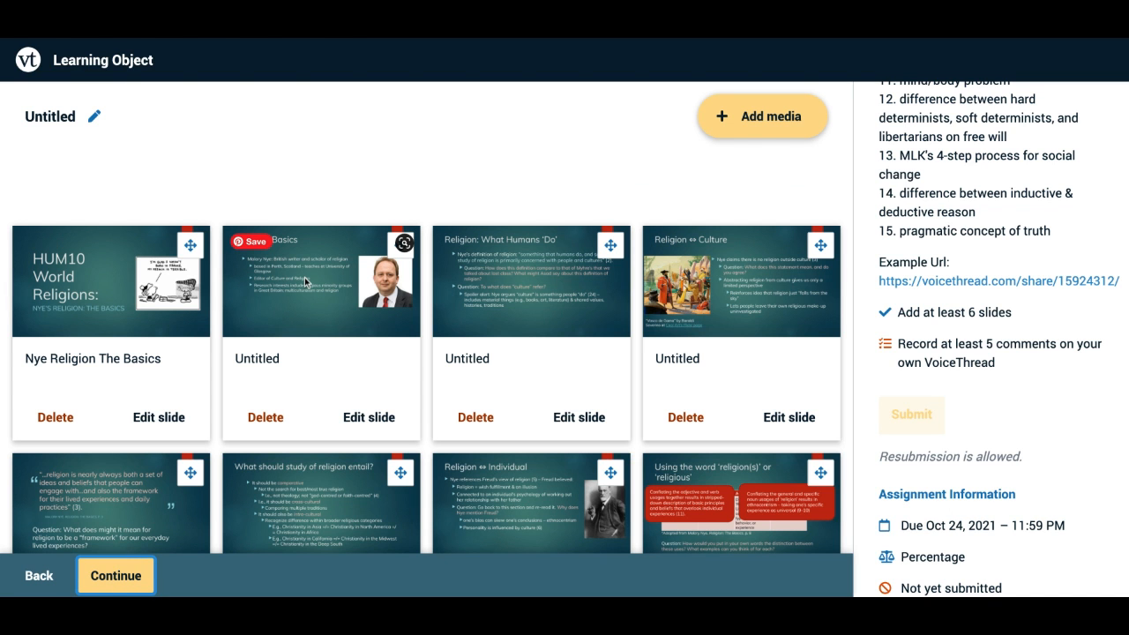
- Look through all the presentation's slide thumbnails and select the "Religion: What Humans 'Do'" slide
scroll(305, 281, down, 2)
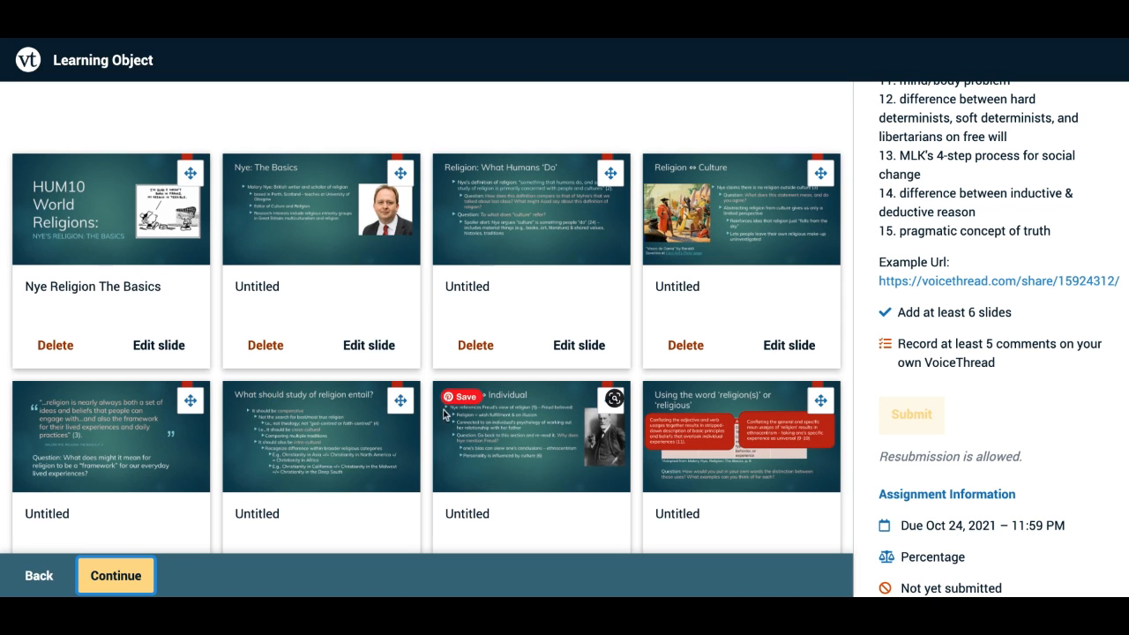
scroll(743, 440, down, 1)
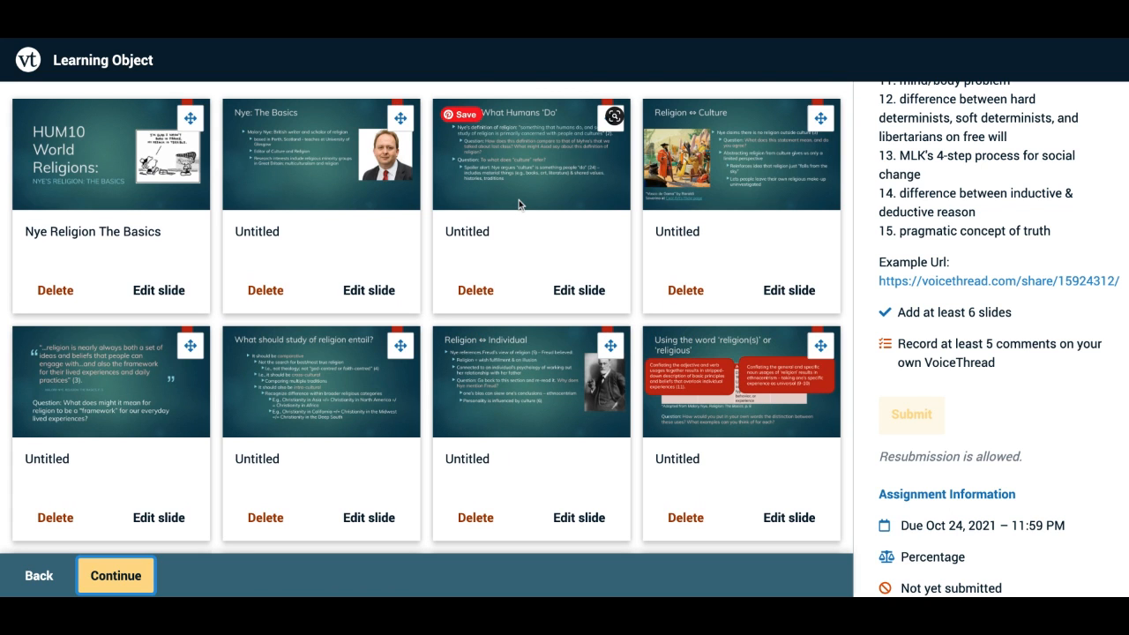
scroll(553, 383, down, 3)
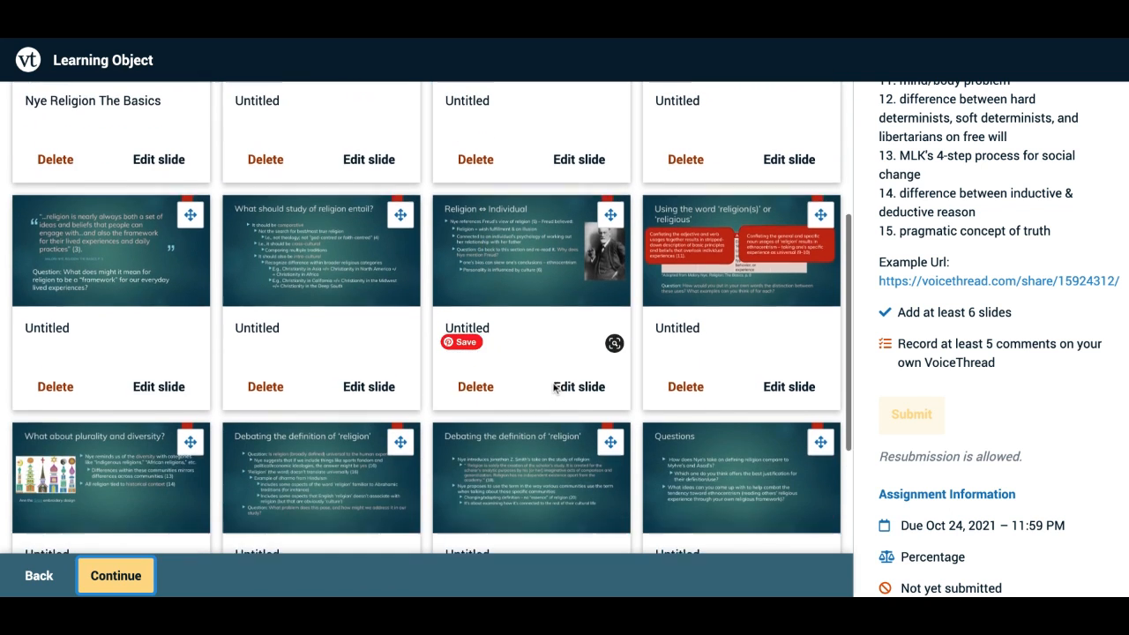
scroll(554, 388, down, 2)
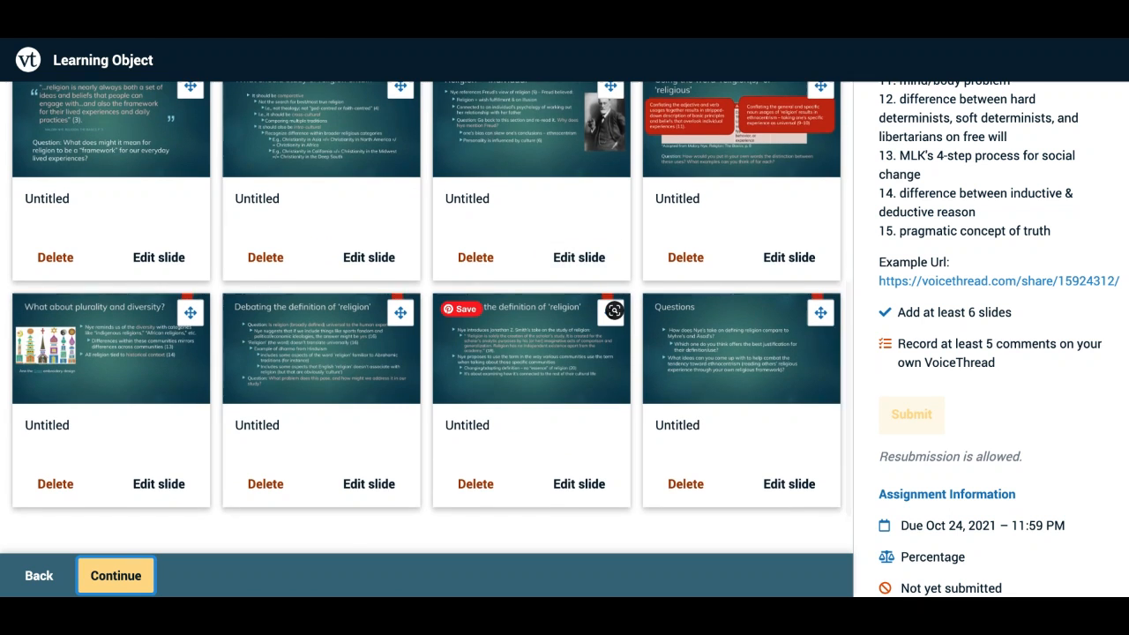
scroll(553, 388, down, 2)
scroll(554, 388, up, 5)
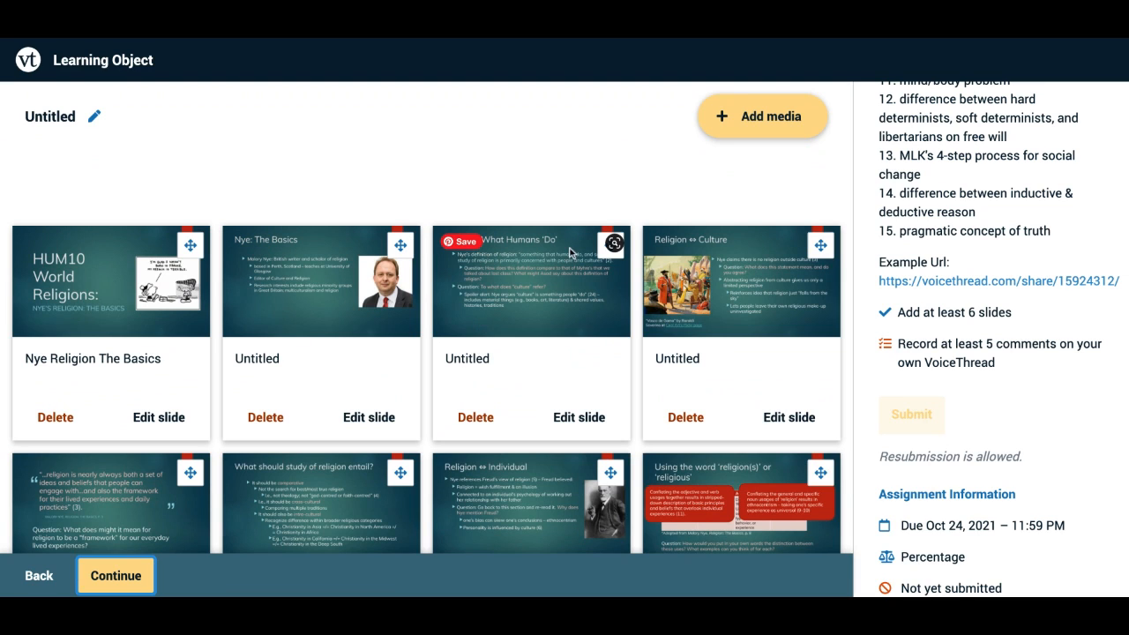
click(490, 296)
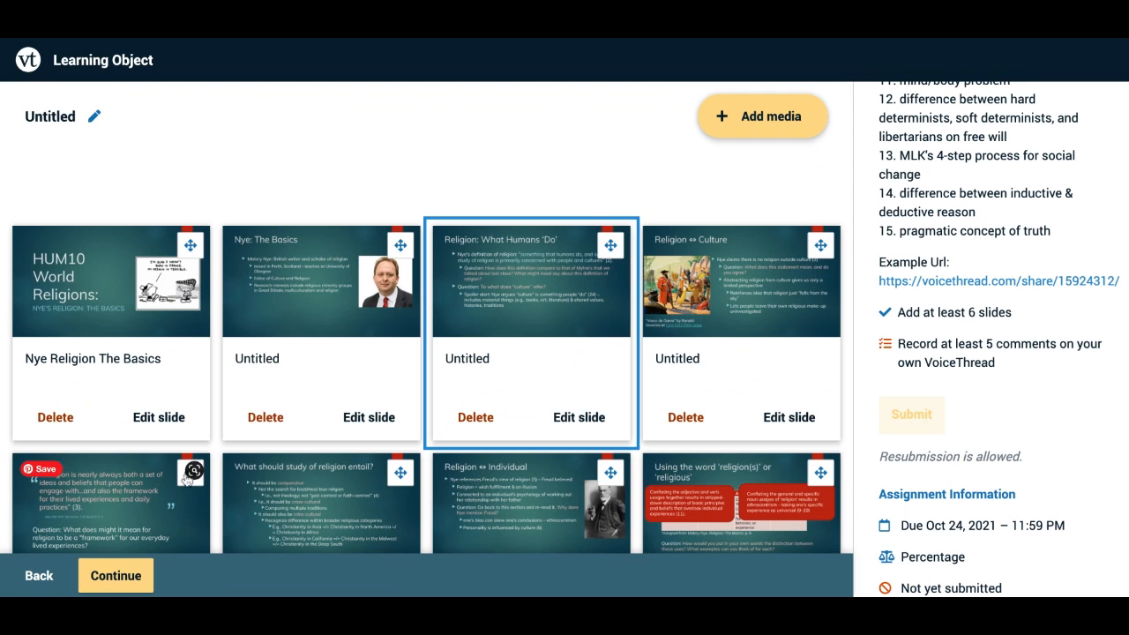
- Proceed to the commenting page and open slide 3, "Religion: What Humans 'Do'", from the slide overview
click(103, 586)
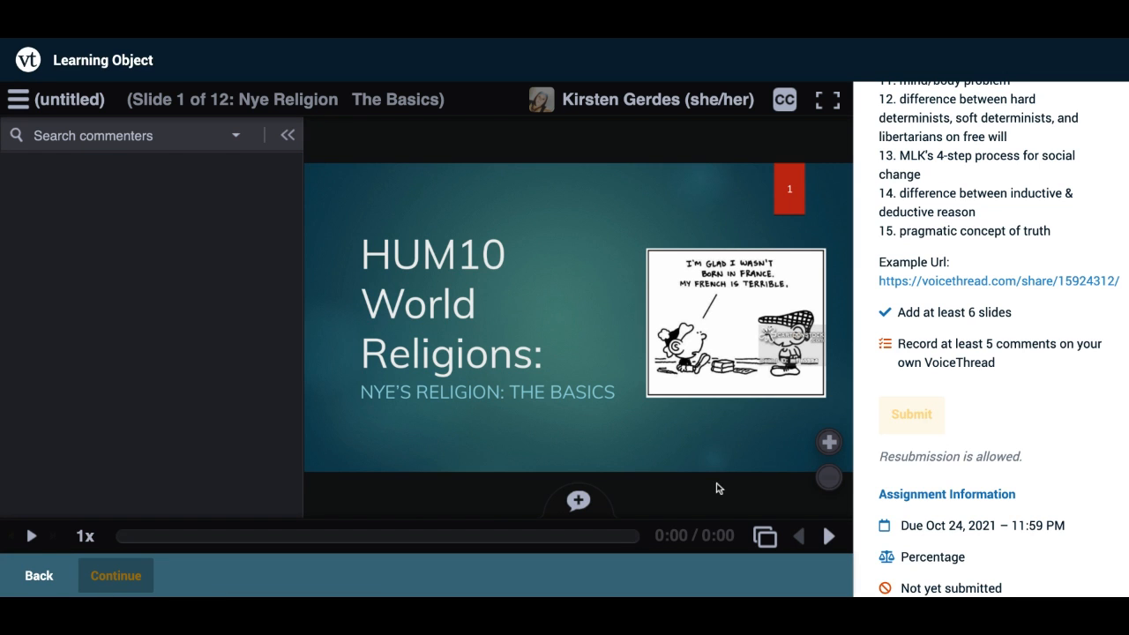
click(766, 540)
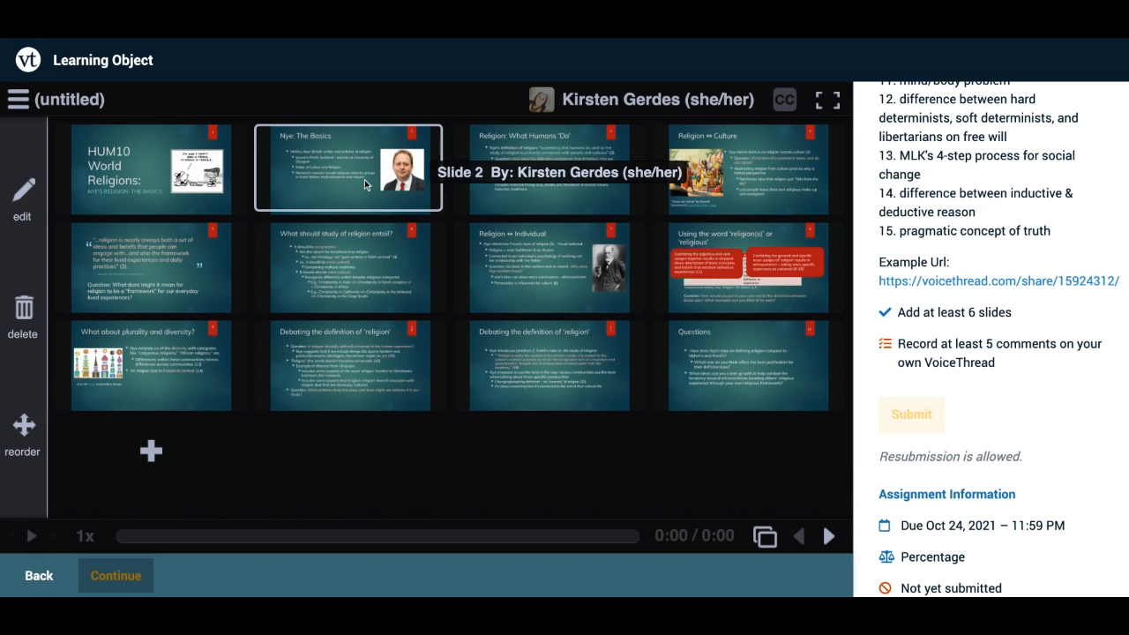
click(531, 189)
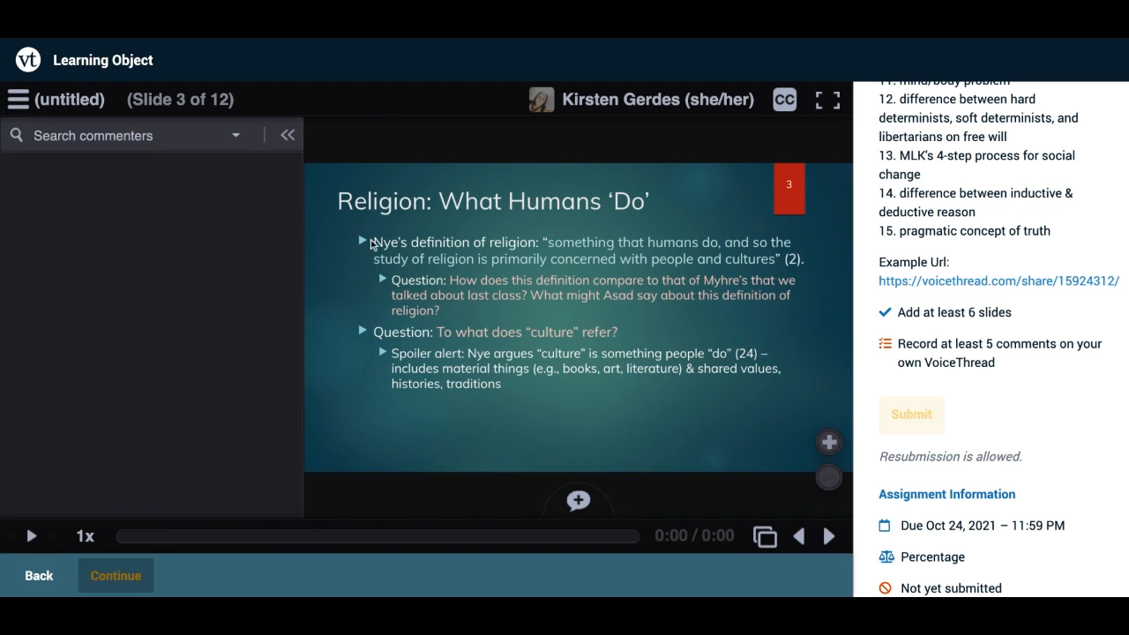
- Record and save an audio comment on slide 3, circling the "something people 'do'" passage in red while recording
click(579, 501)
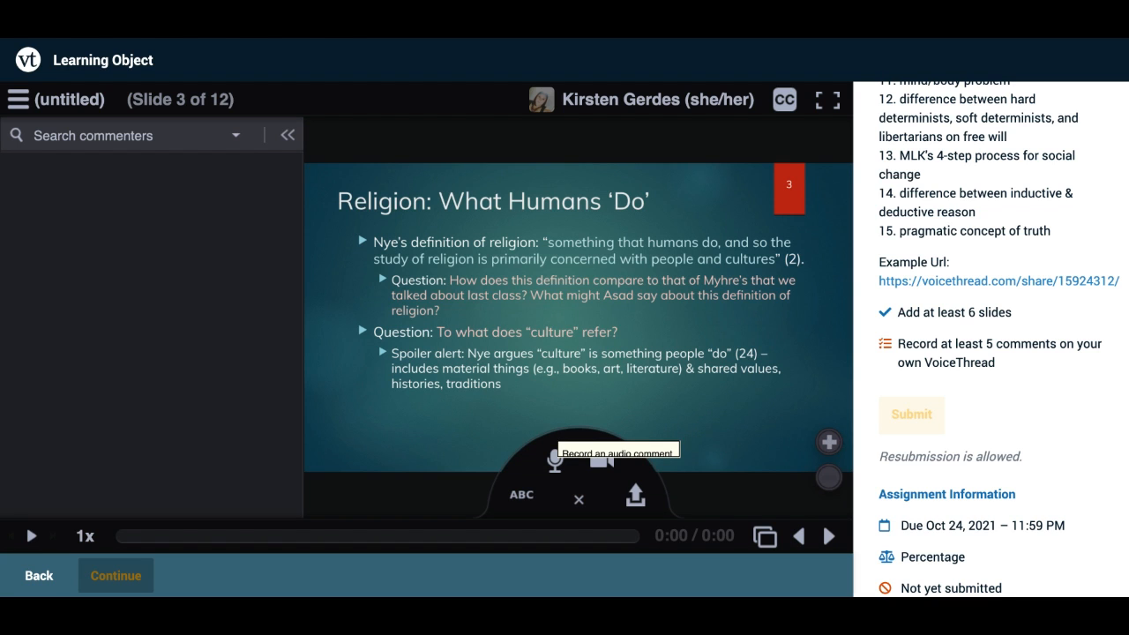
click(555, 457)
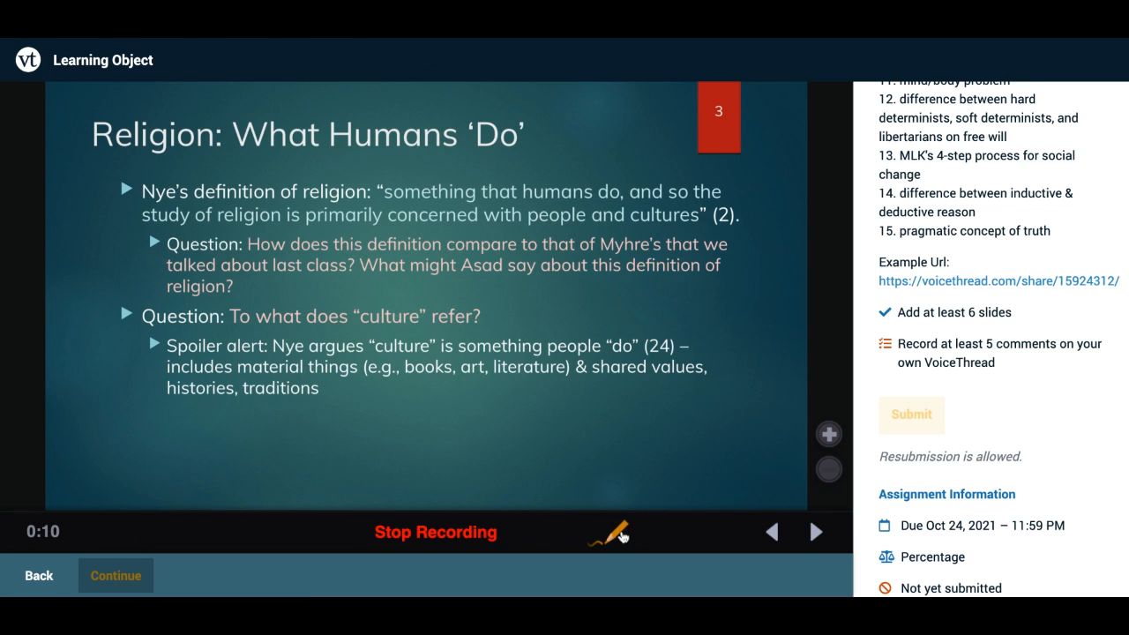
click(617, 533)
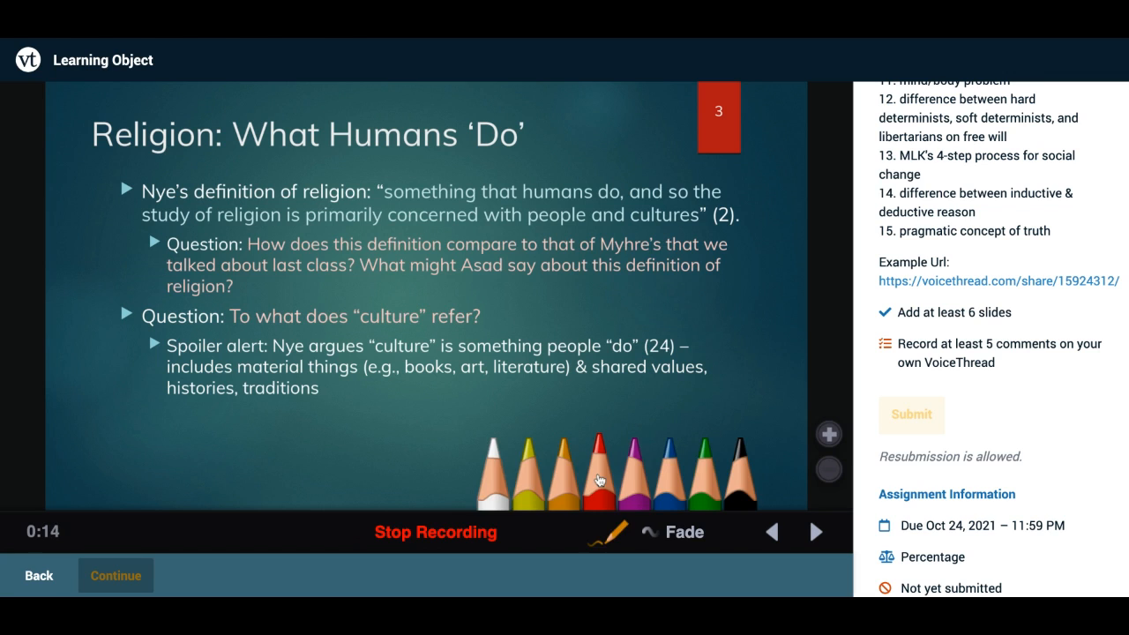
click(598, 481)
mouse_move(693, 328)
mouse_down()
mouse_move(559, 319)
mouse_move(492, 332)
mouse_move(619, 388)
mouse_move(692, 328)
mouse_up()
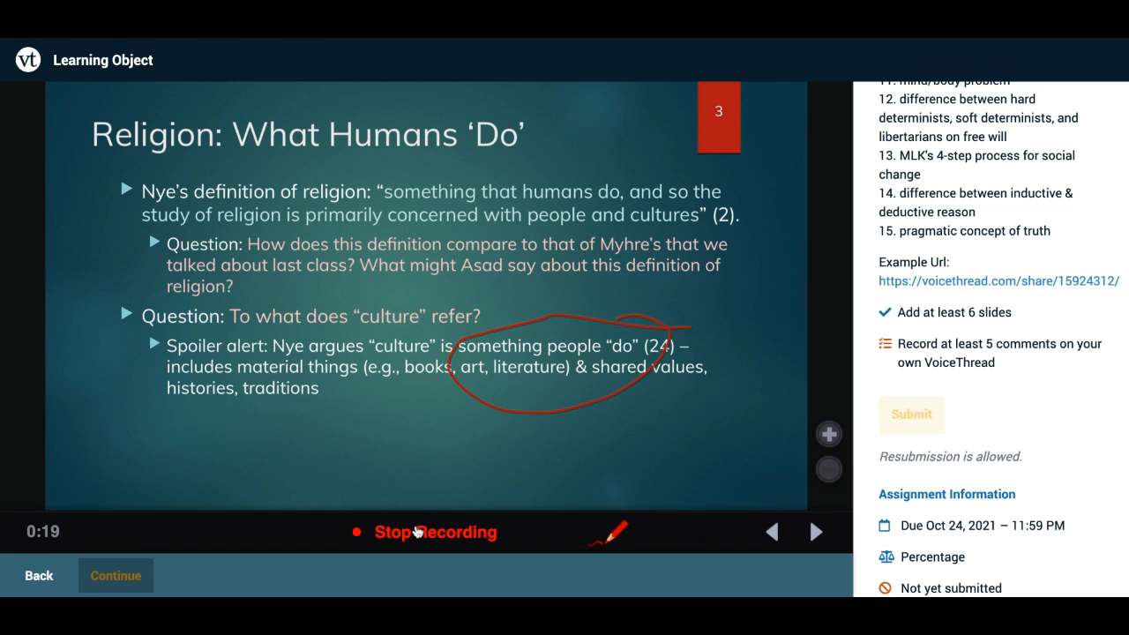
click(417, 531)
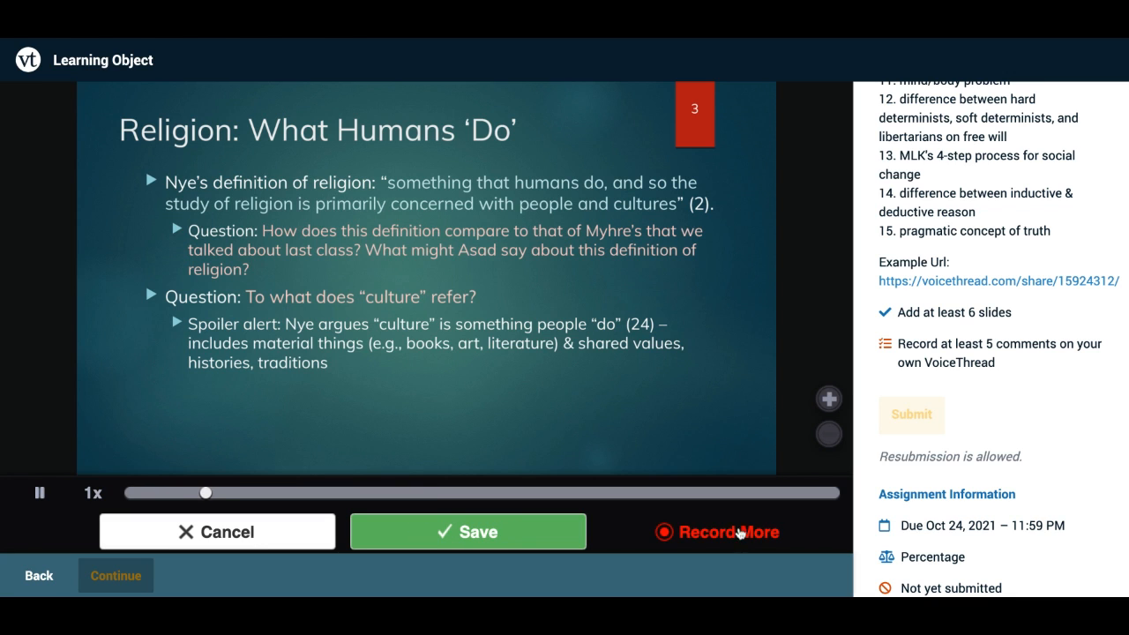
click(550, 544)
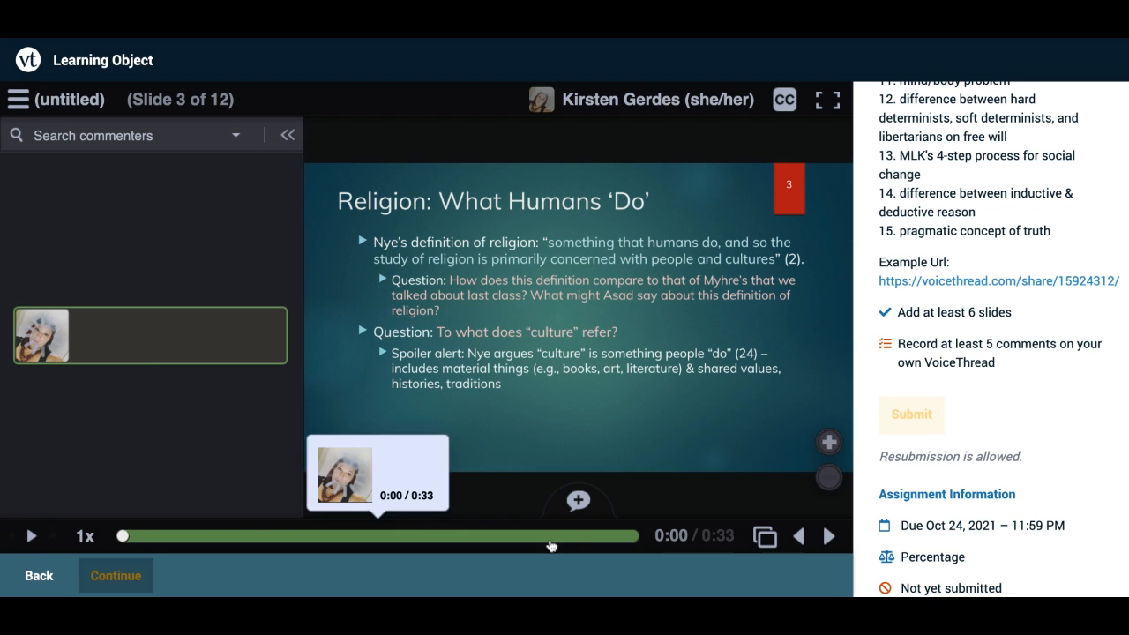
- Return from the commented slide 3 to the overview of all slides
mouse_move(111, 348)
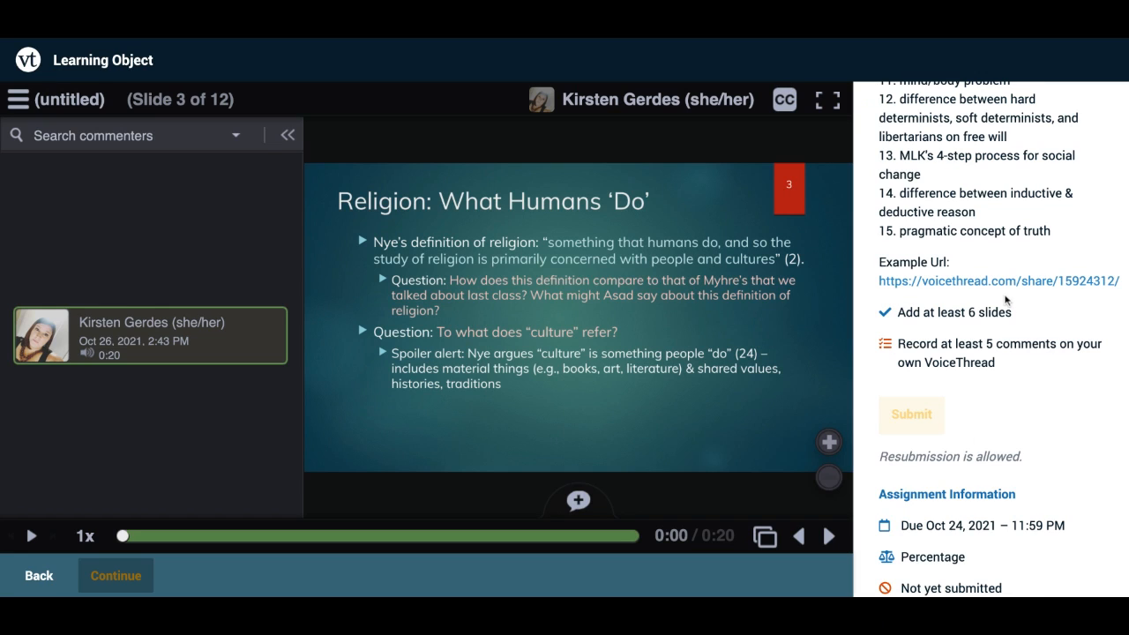
click(764, 535)
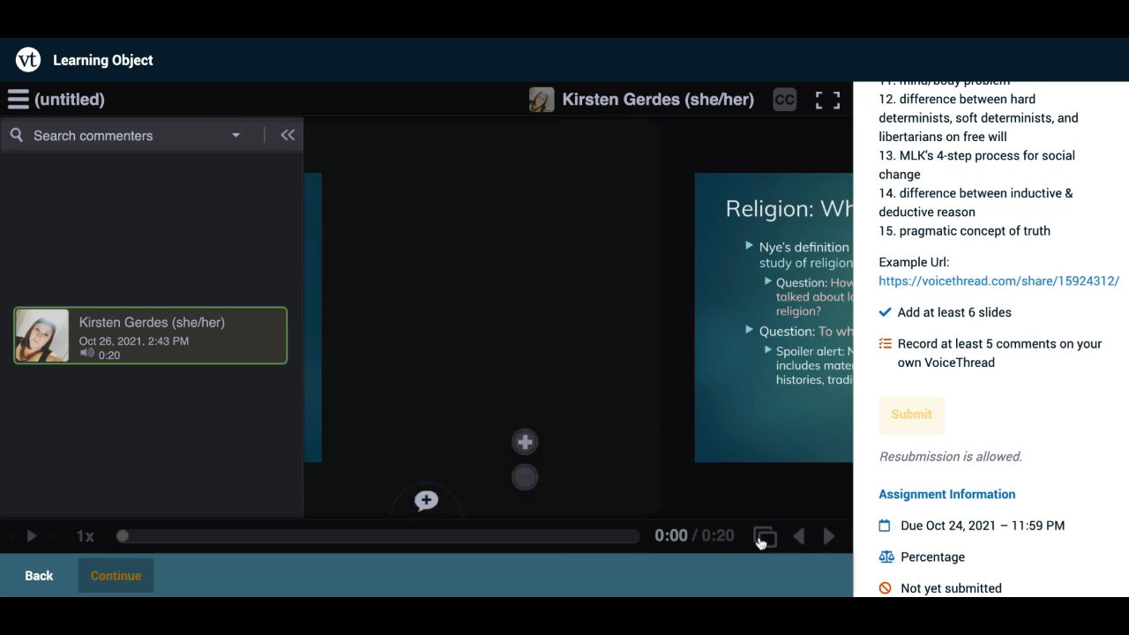